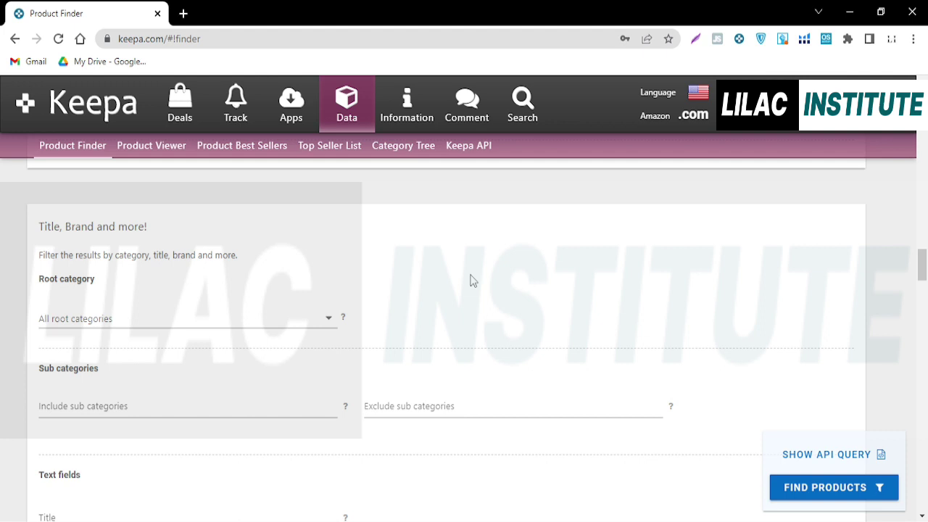
Step: Examine the Product Finder's category, title and brand text fields, and offer count filters
{"action": "scroll", "coordinate": [211, 257], "scroll_direction": "down", "scroll_amount": 1}
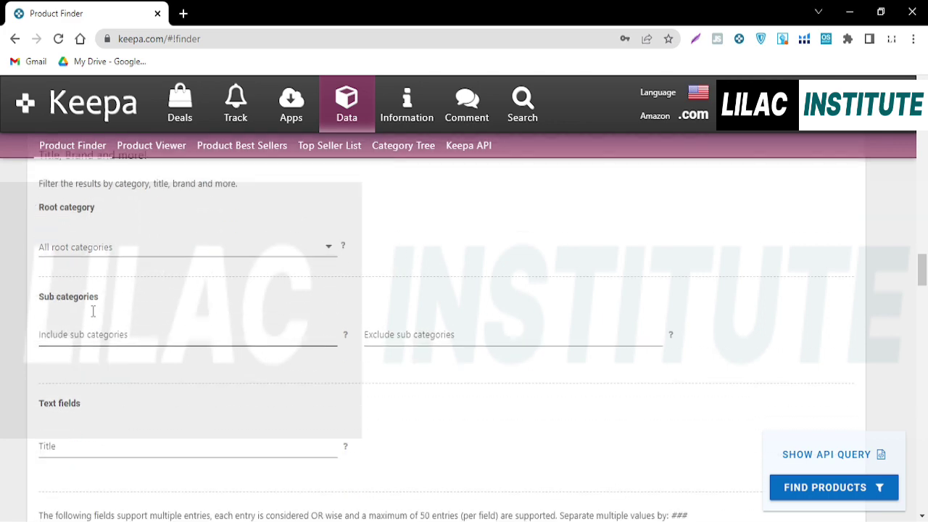
{"action": "scroll", "coordinate": [114, 325], "scroll_direction": "down", "scroll_amount": 1}
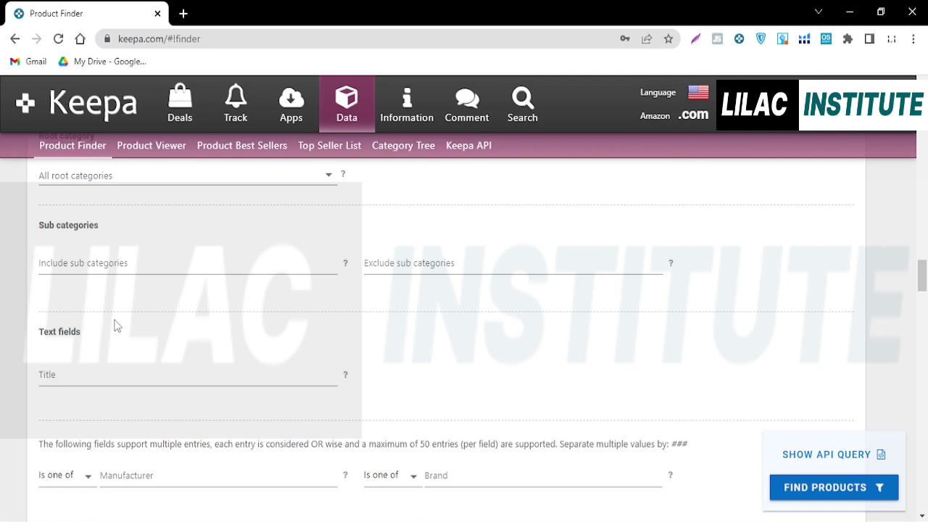
{"action": "scroll", "coordinate": [114, 325], "scroll_direction": "down", "scroll_amount": 1}
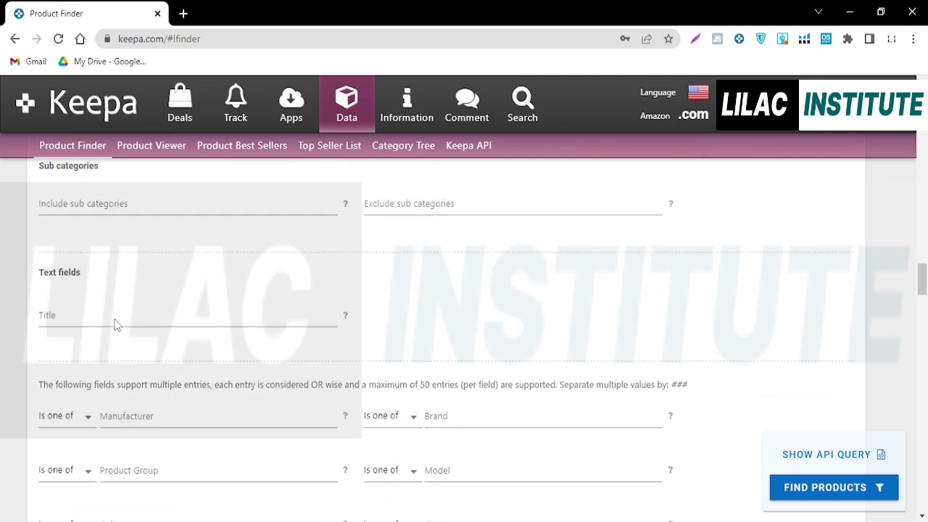
{"action": "scroll", "coordinate": [115, 324], "scroll_direction": "down", "scroll_amount": 1}
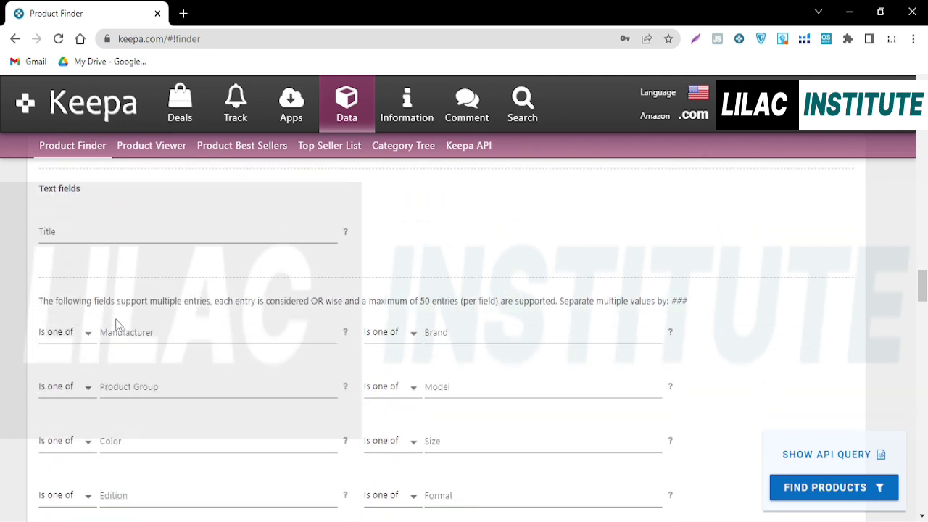
{"action": "scroll", "coordinate": [165, 319], "scroll_direction": "down", "scroll_amount": 1}
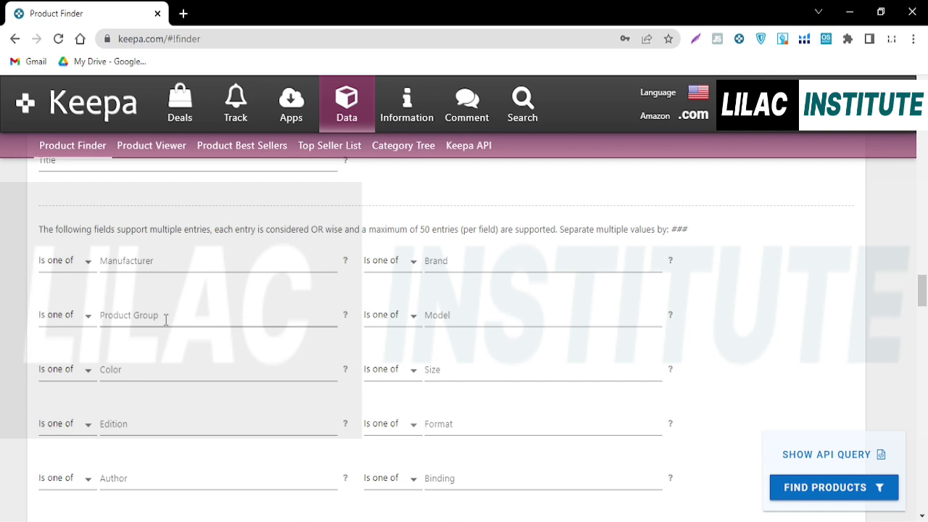
{"action": "scroll", "coordinate": [151, 310], "scroll_direction": "down", "scroll_amount": 4}
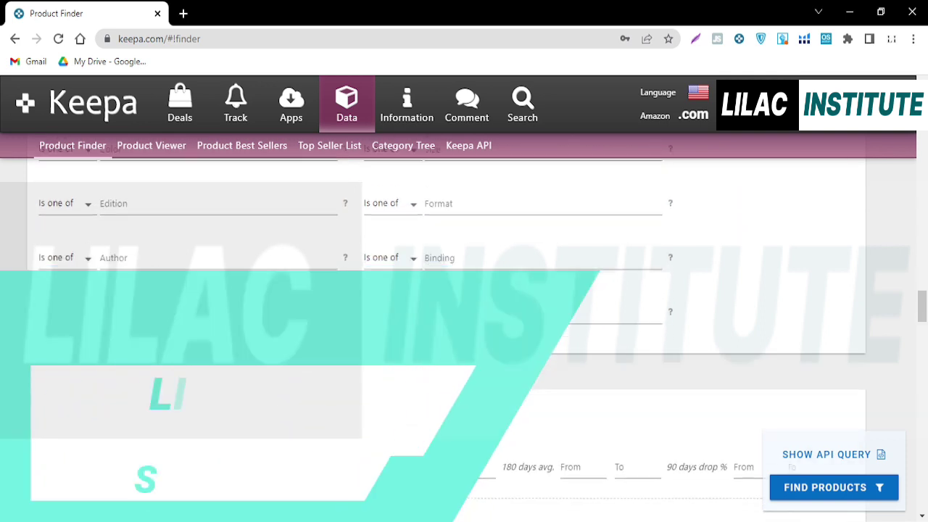
{"action": "scroll", "coordinate": [464, 290], "scroll_direction": "down", "scroll_amount": 1}
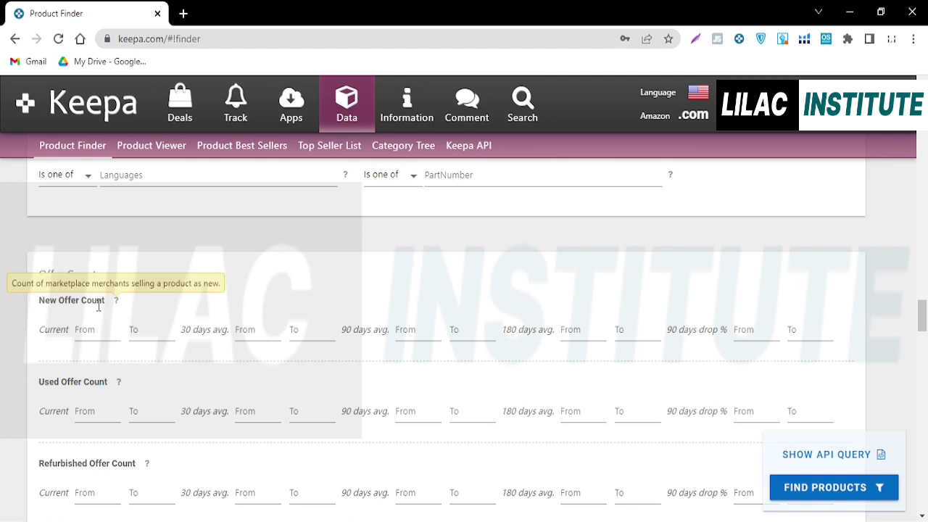
{"action": "scroll", "coordinate": [122, 302], "scroll_direction": "down", "scroll_amount": 6}
{"action": "scroll", "coordinate": [84, 314], "scroll_direction": "down", "scroll_amount": 2}
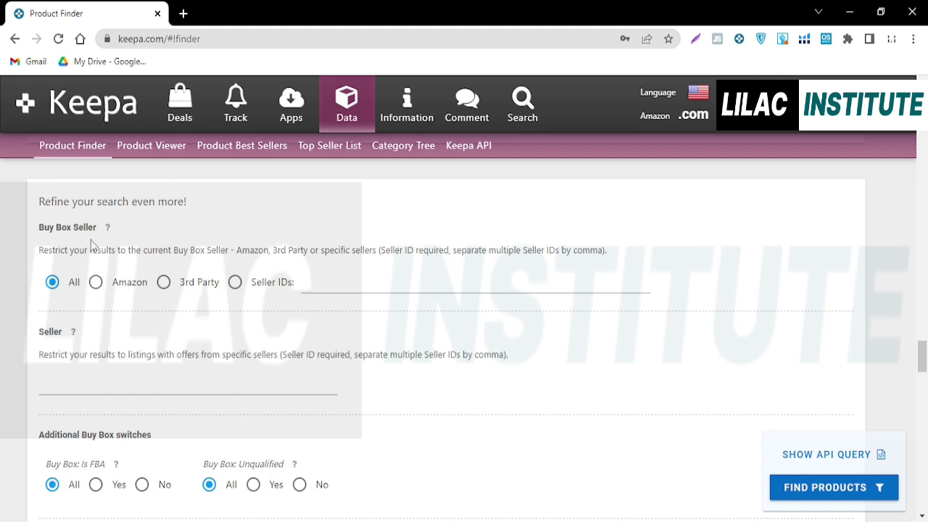
Step: Try the Amazon and 3rd Party options of the Buy Box Seller filter, and return it to All
{"action": "scroll", "coordinate": [93, 247], "scroll_direction": "down", "scroll_amount": 1}
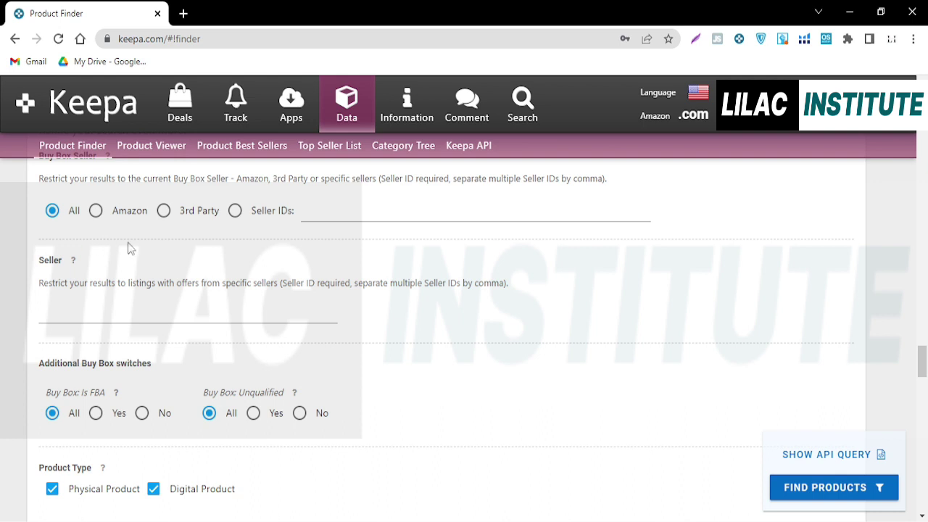
{"action": "scroll", "coordinate": [107, 231], "scroll_direction": "up", "scroll_amount": 1}
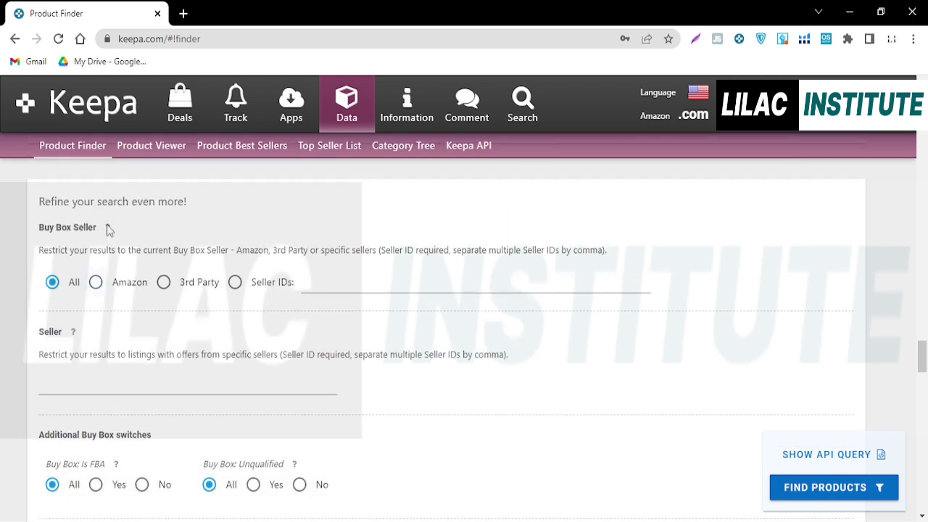
{"action": "left_click", "coordinate": [100, 291]}
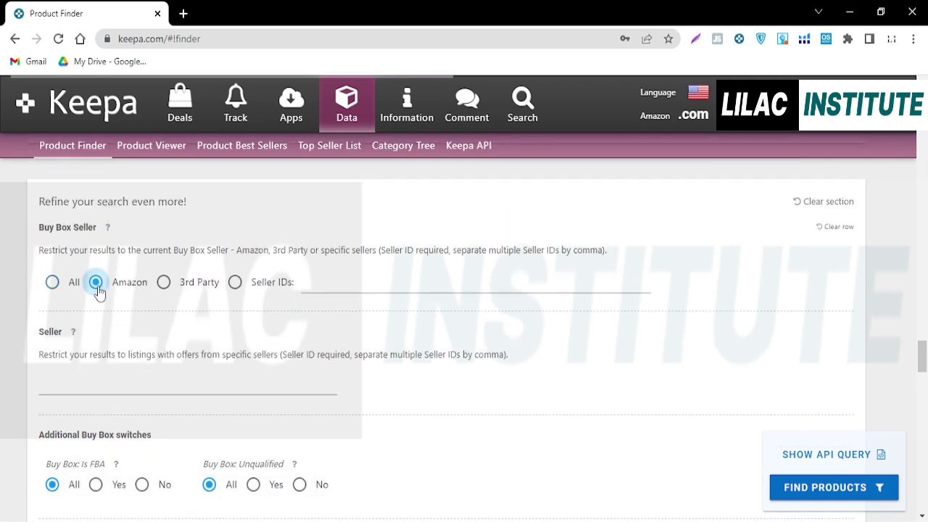
{"action": "left_click", "coordinate": [58, 291]}
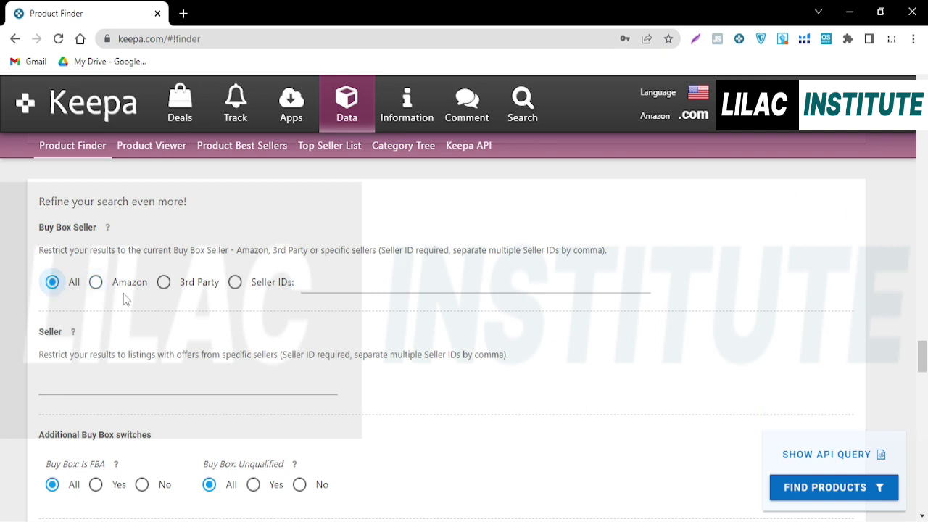
{"action": "left_click", "coordinate": [95, 283]}
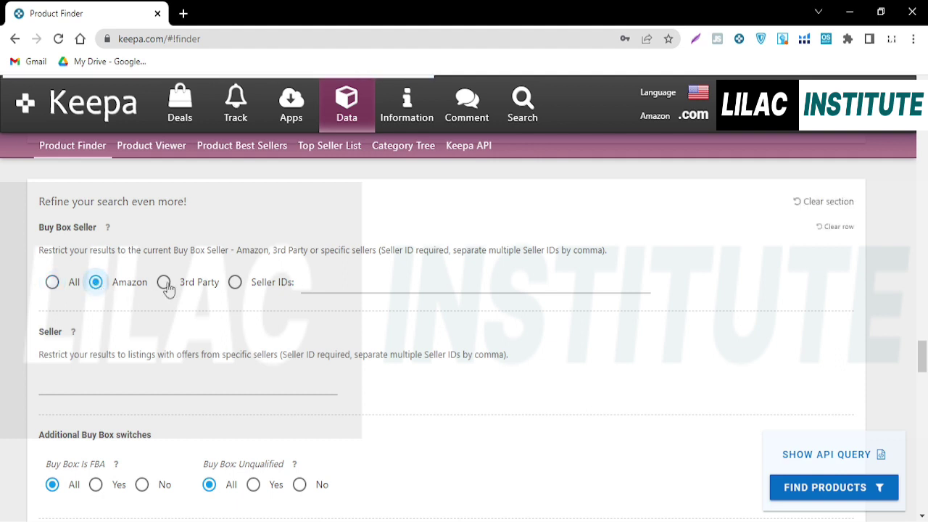
{"action": "left_click", "coordinate": [164, 284]}
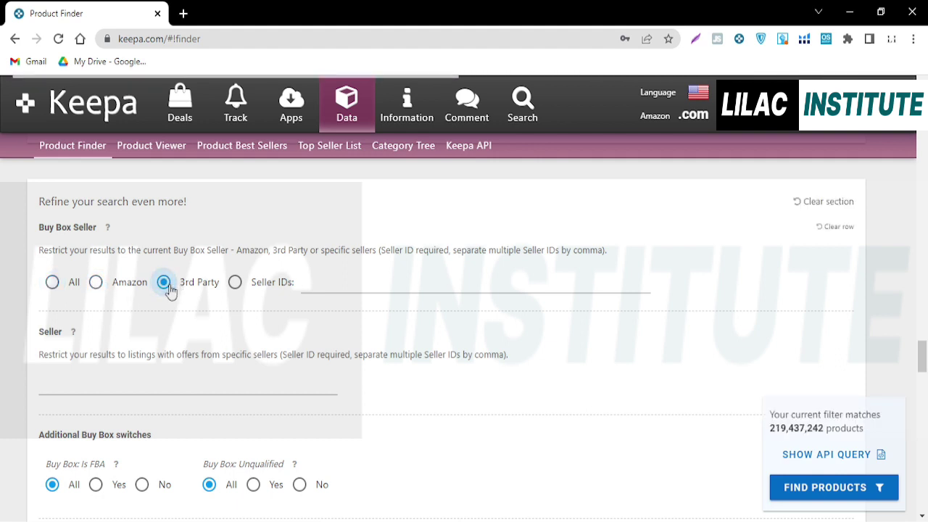
{"action": "left_click", "coordinate": [53, 283]}
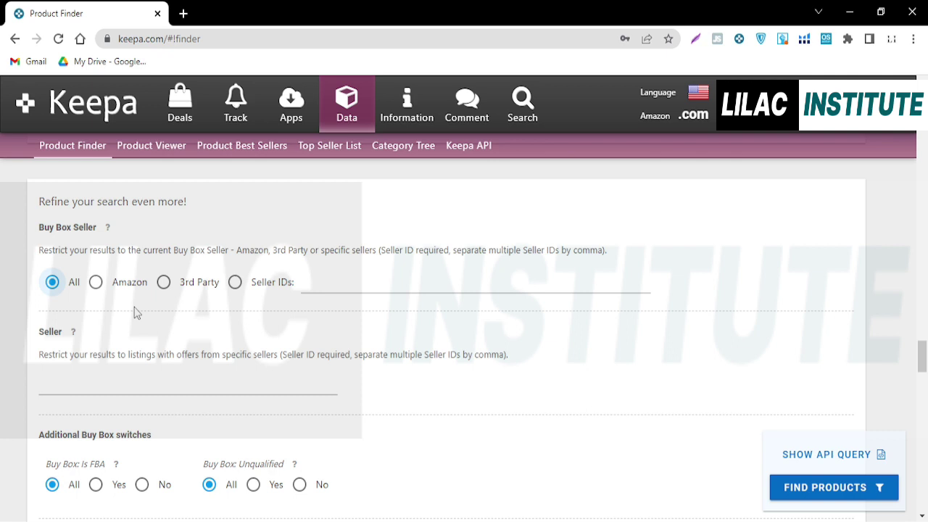
Step: Set the Buy Box: Is FBA switch to No in the additional Buy Box switches
{"action": "scroll", "coordinate": [134, 312], "scroll_direction": "down", "scroll_amount": 1}
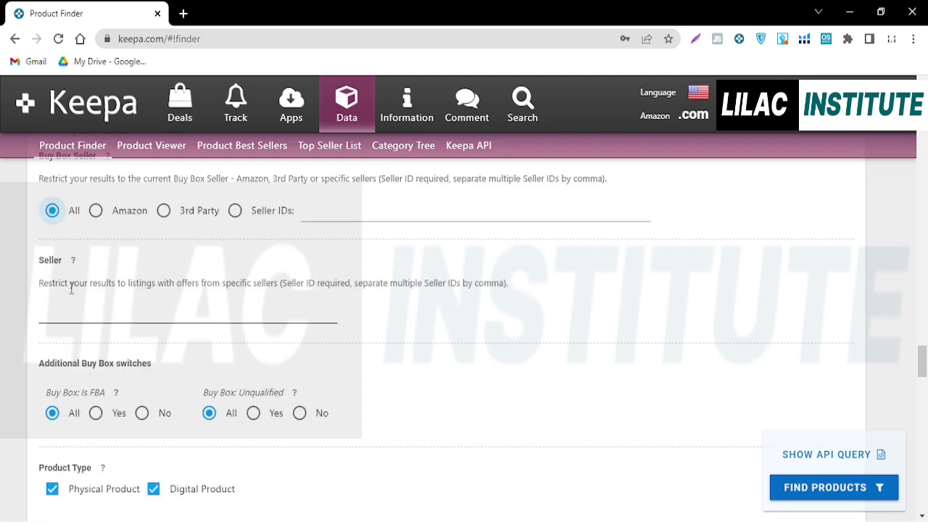
{"action": "left_click", "coordinate": [224, 303]}
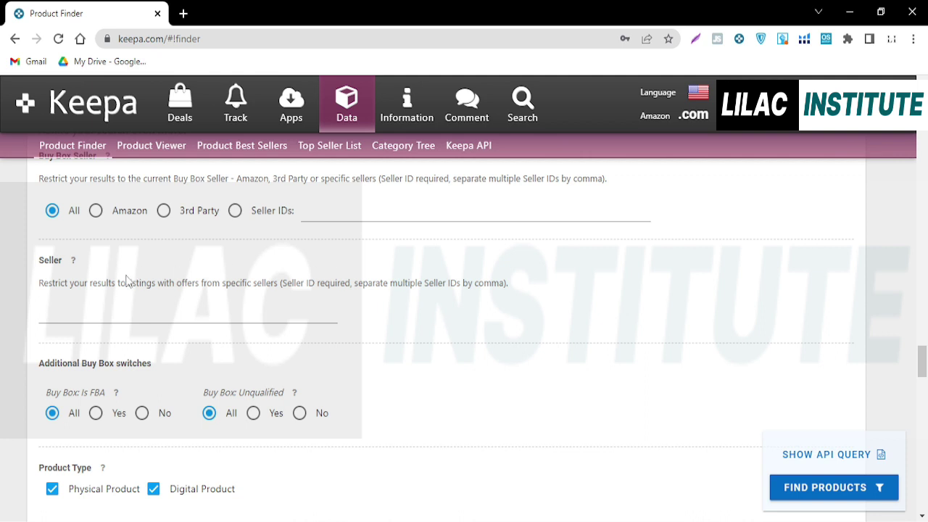
{"action": "scroll", "coordinate": [116, 290], "scroll_direction": "down", "scroll_amount": 1}
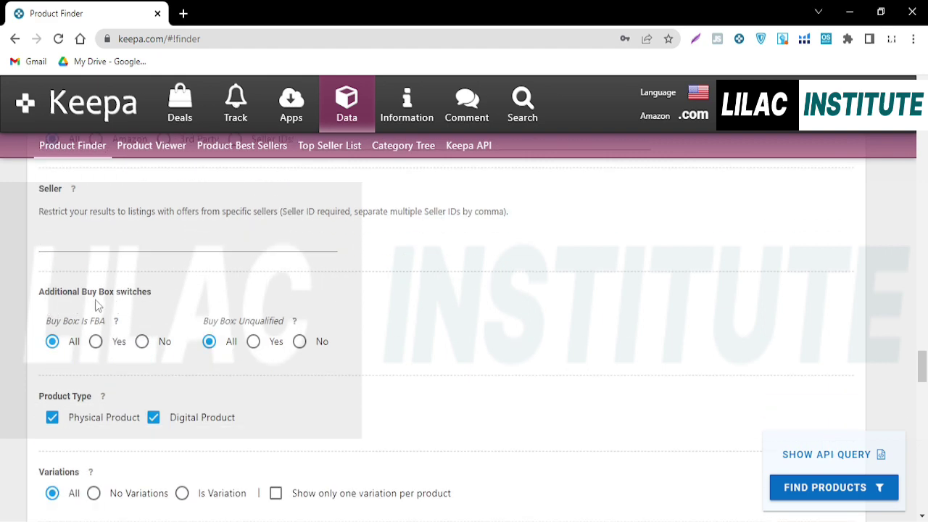
{"action": "scroll", "coordinate": [89, 271], "scroll_direction": "down", "scroll_amount": 1}
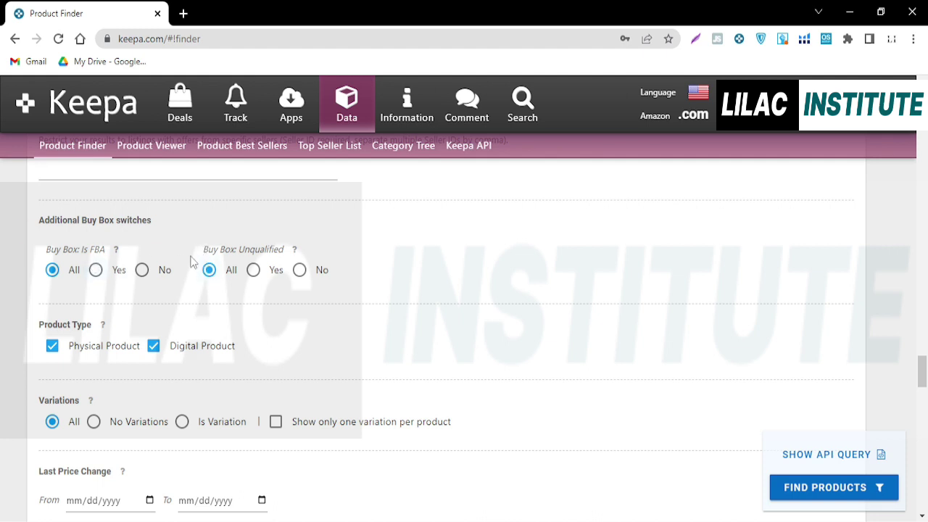
{"action": "left_click", "coordinate": [97, 272]}
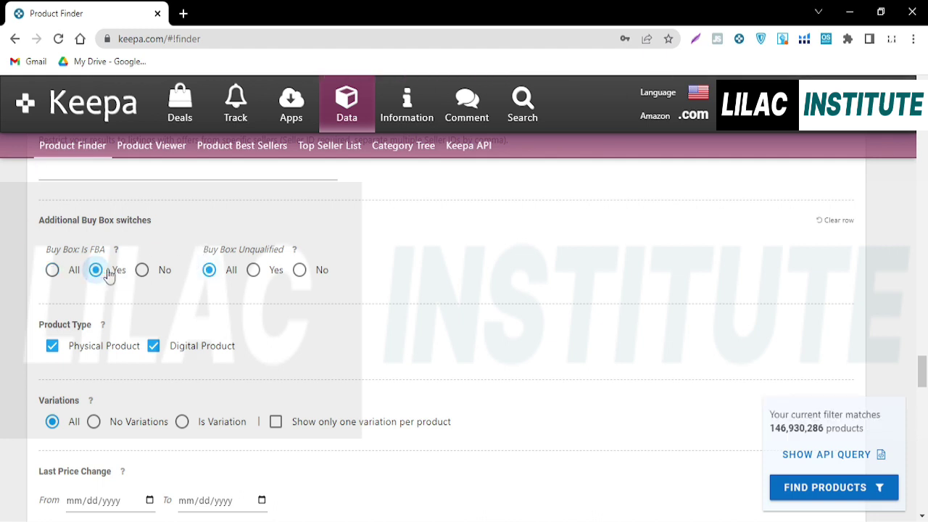
{"action": "left_click", "coordinate": [142, 270]}
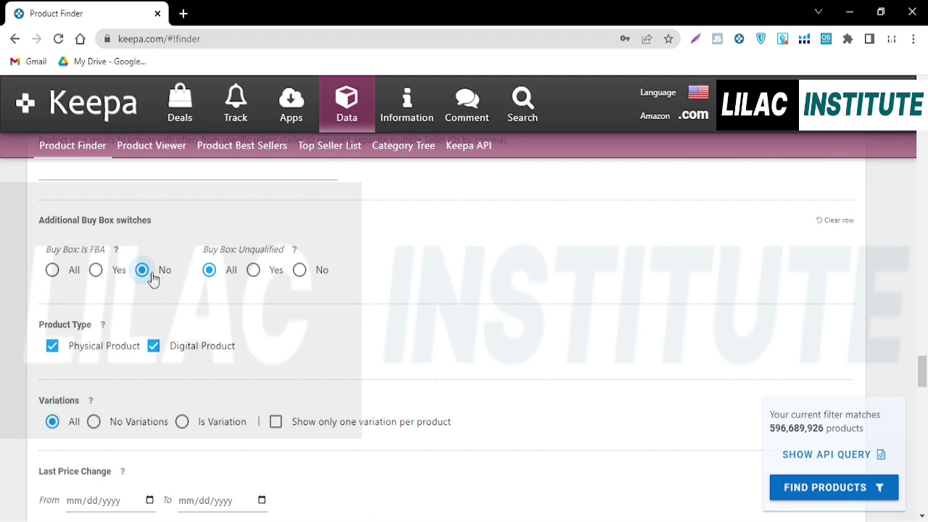
Step: Examine the Buy Box: Unqualified switch, product type, variations, and the date filters from Last Price Change to Release Date
{"action": "left_click_drag", "start_coordinate": [204, 250], "coordinate": [288, 249]}
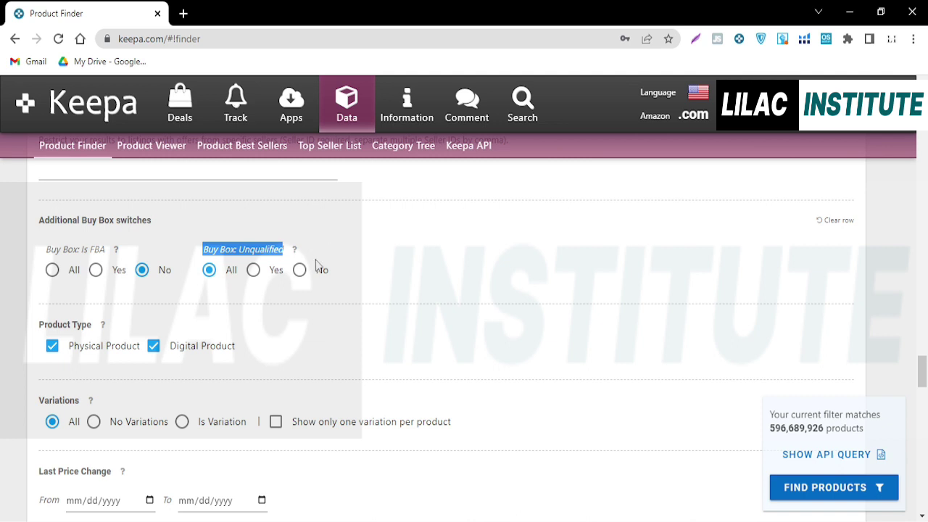
{"action": "scroll", "coordinate": [242, 268], "scroll_direction": "down", "scroll_amount": 1}
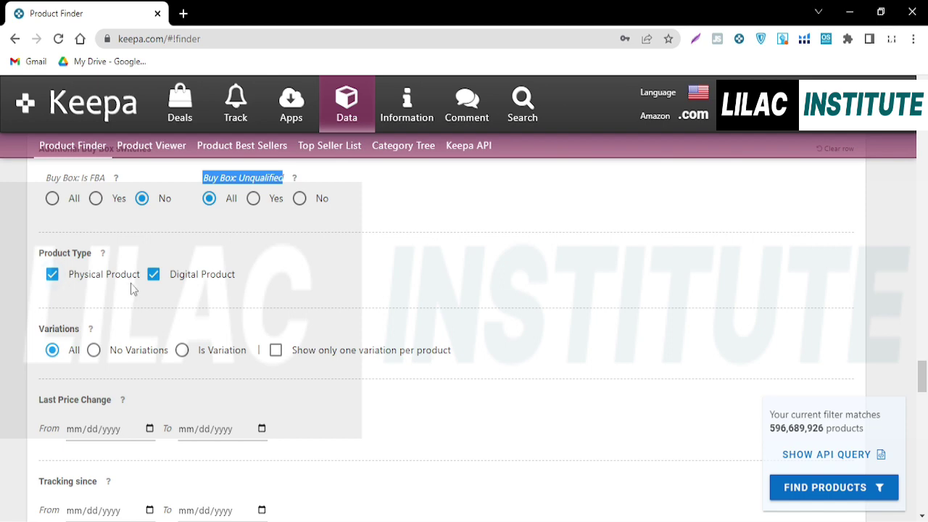
{"action": "scroll", "coordinate": [144, 280], "scroll_direction": "down", "scroll_amount": 1}
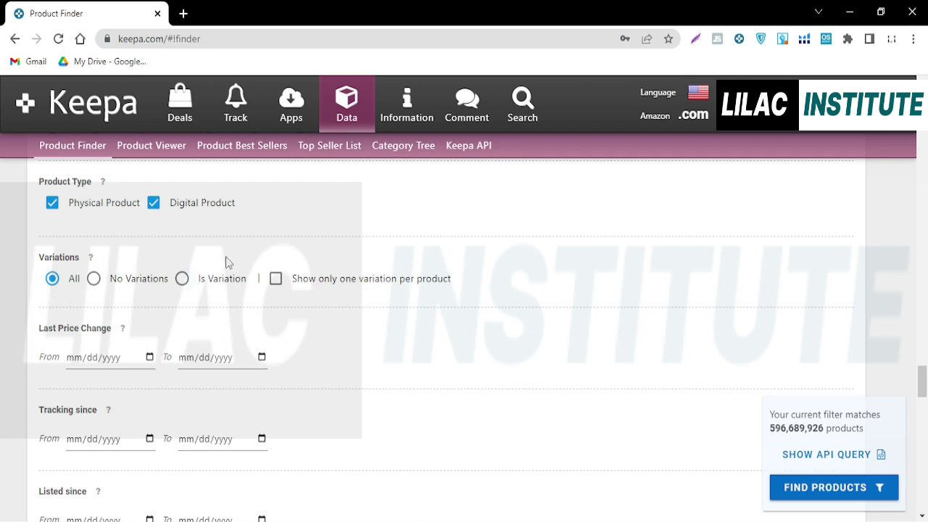
{"action": "scroll", "coordinate": [114, 312], "scroll_direction": "down", "scroll_amount": 1}
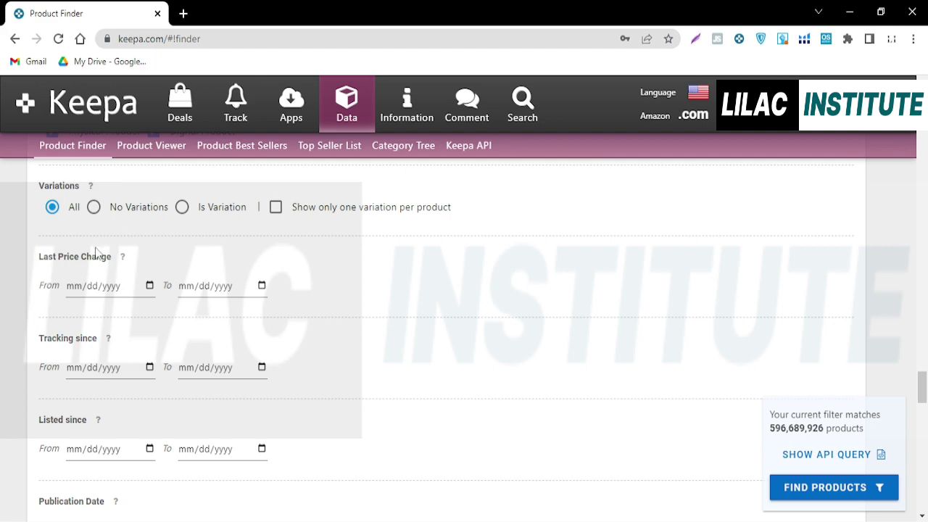
{"action": "scroll", "coordinate": [95, 253], "scroll_direction": "down", "scroll_amount": 1}
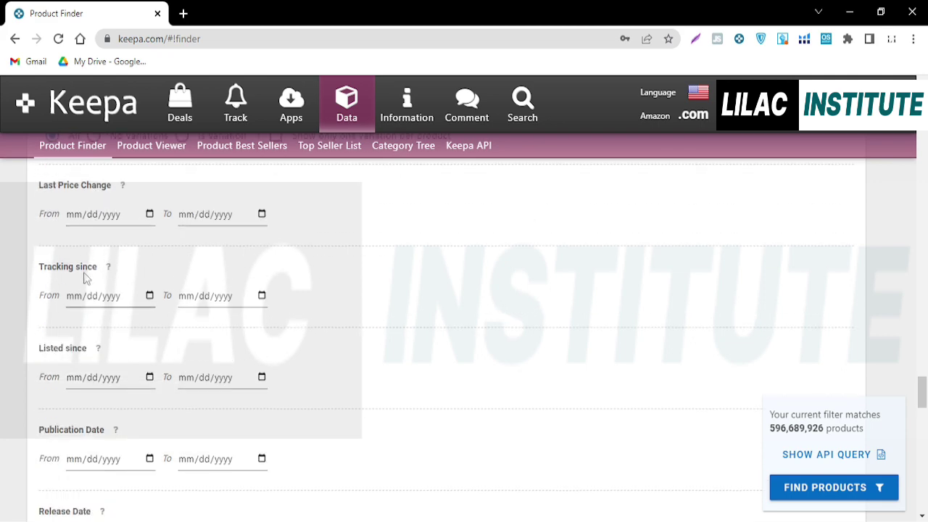
{"action": "scroll", "coordinate": [84, 277], "scroll_direction": "down", "scroll_amount": 1}
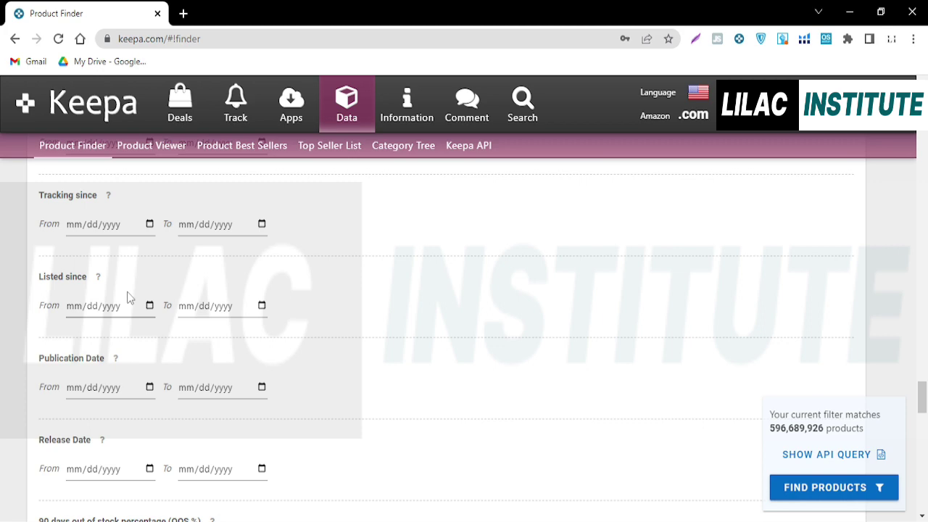
{"action": "scroll", "coordinate": [100, 301], "scroll_direction": "down", "scroll_amount": 1}
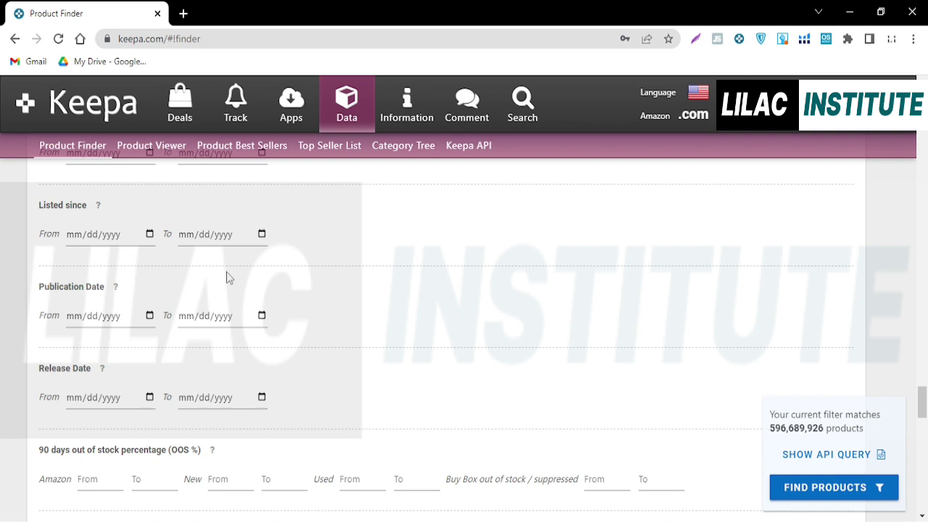
{"action": "scroll", "coordinate": [80, 326], "scroll_direction": "down", "scroll_amount": 1}
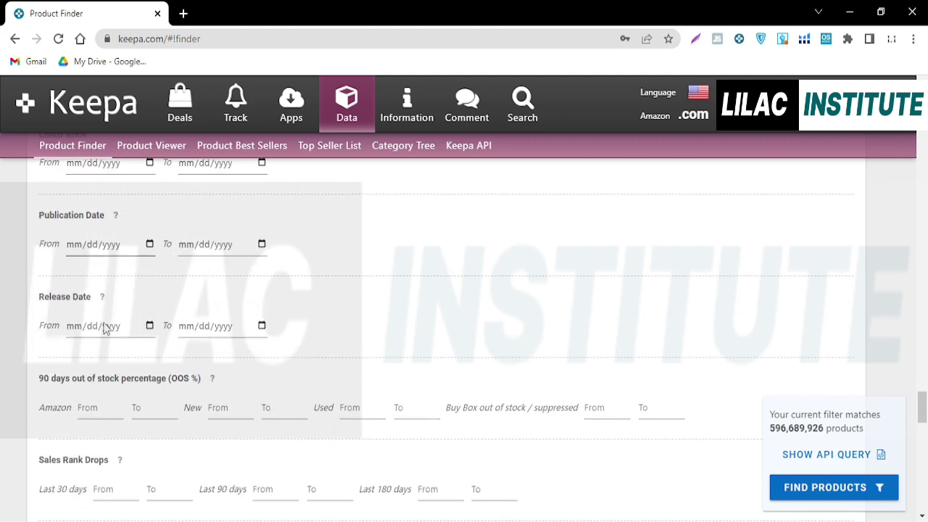
Step: Examine the out-of-stock percentage, Sales Rank Drops, Rating, Review Count and Amazon offer availability filters
{"action": "scroll", "coordinate": [76, 329], "scroll_direction": "down", "scroll_amount": 1}
{"action": "scroll", "coordinate": [76, 329], "scroll_direction": "down", "scroll_amount": 1}
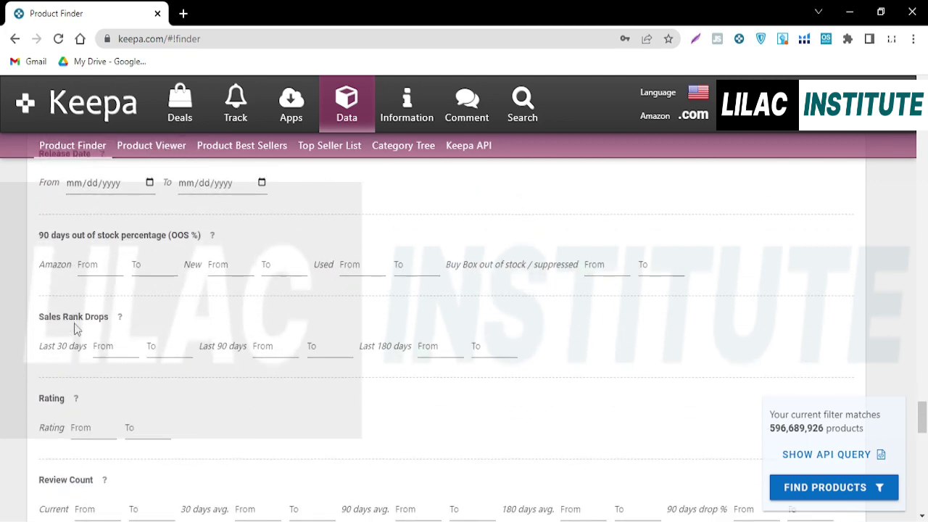
{"action": "scroll", "coordinate": [75, 328], "scroll_direction": "down", "scroll_amount": 1}
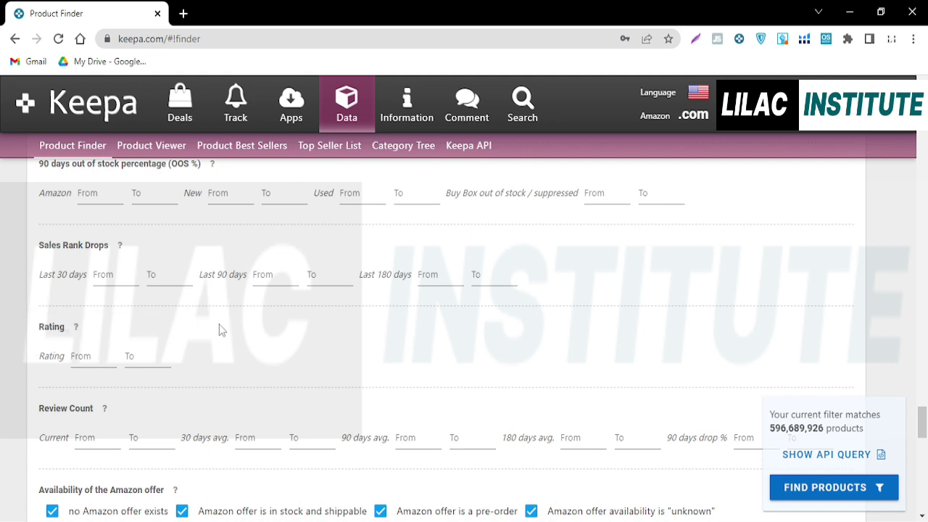
{"action": "left_click", "coordinate": [83, 356]}
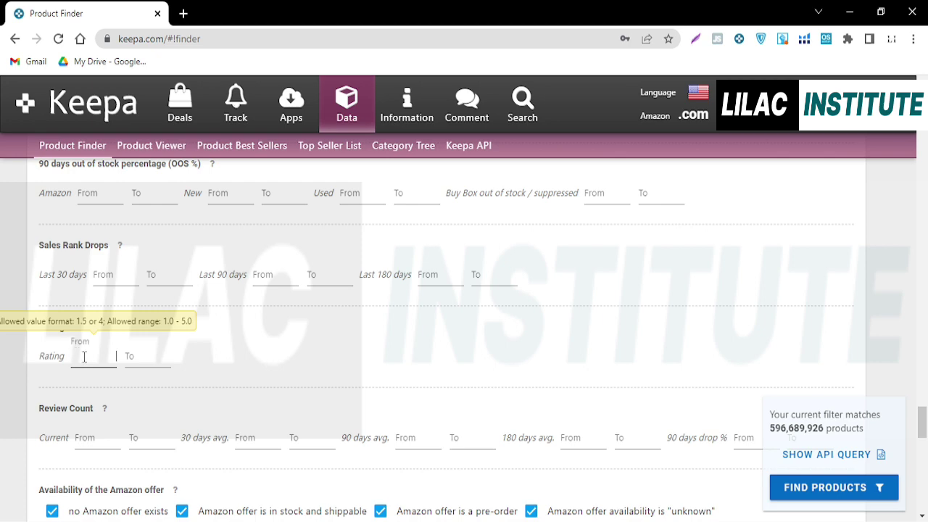
{"action": "scroll", "coordinate": [84, 356], "scroll_direction": "down", "scroll_amount": 1}
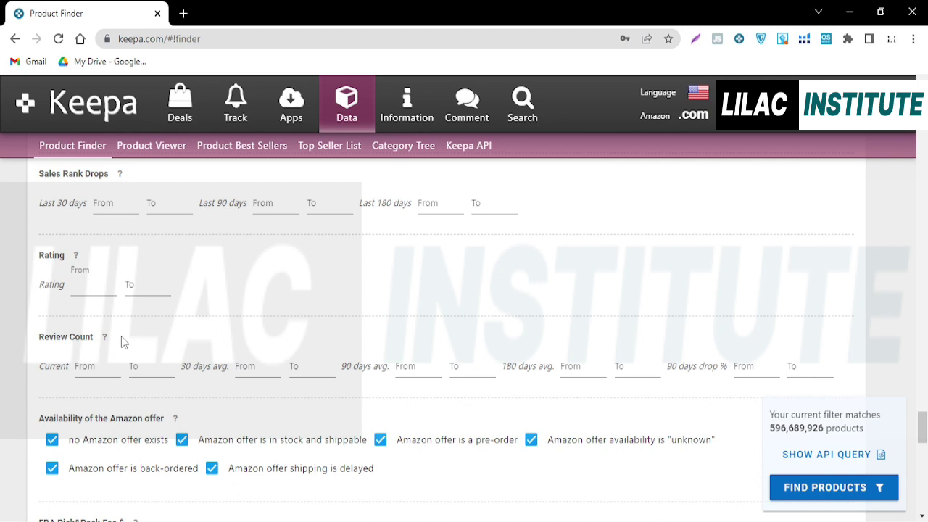
{"action": "left_click", "coordinate": [93, 366]}
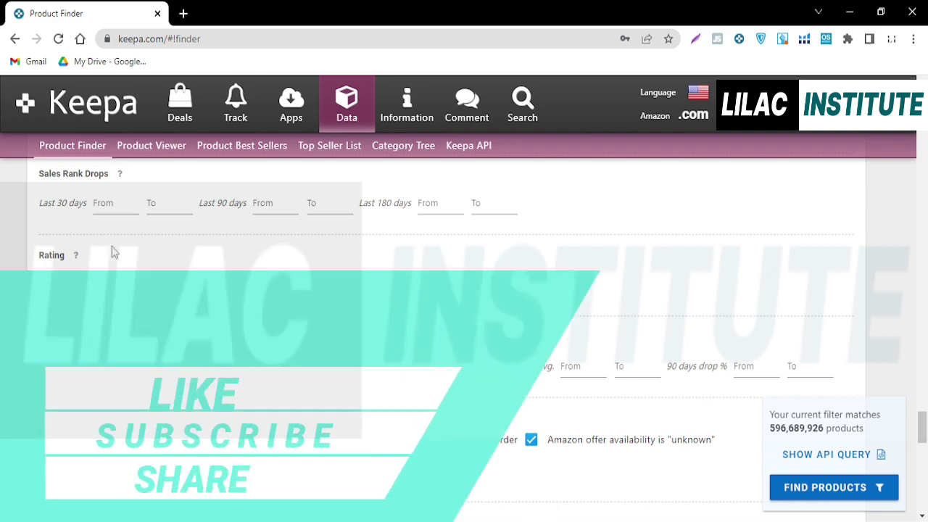
{"action": "scroll", "coordinate": [96, 262], "scroll_direction": "down", "scroll_amount": 1}
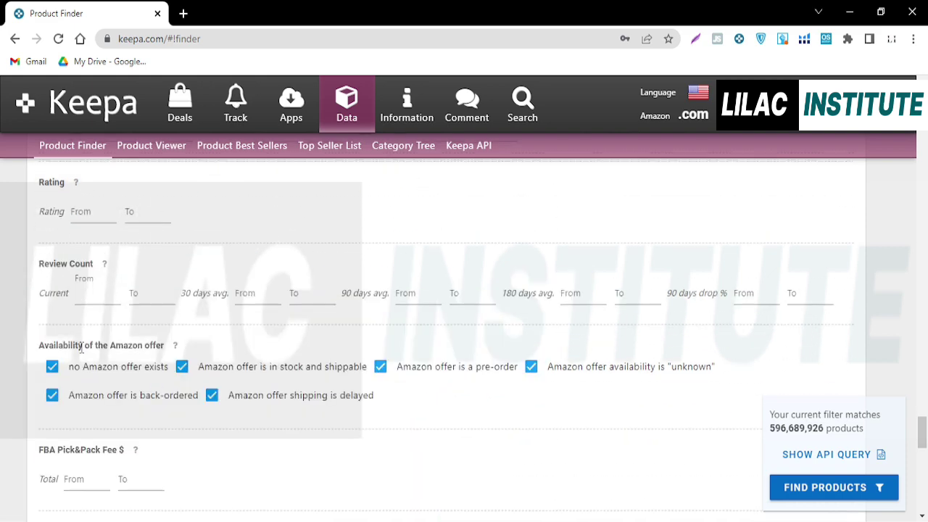
Step: Examine the FBA Pick&Pack Fee, number of items and pages, package dimensions and weight, and item dimensions and weight filters
{"action": "scroll", "coordinate": [94, 347], "scroll_direction": "down", "scroll_amount": 1}
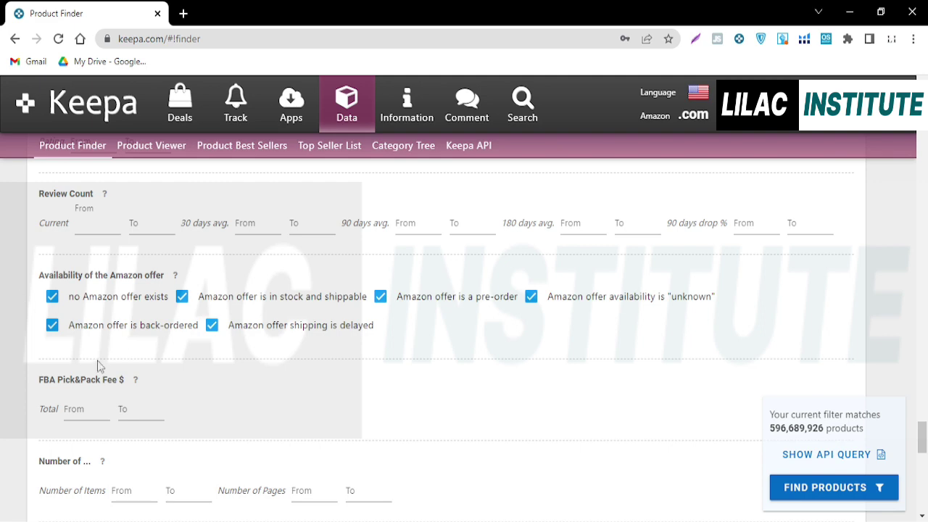
{"action": "scroll", "coordinate": [87, 362], "scroll_direction": "down", "scroll_amount": 2}
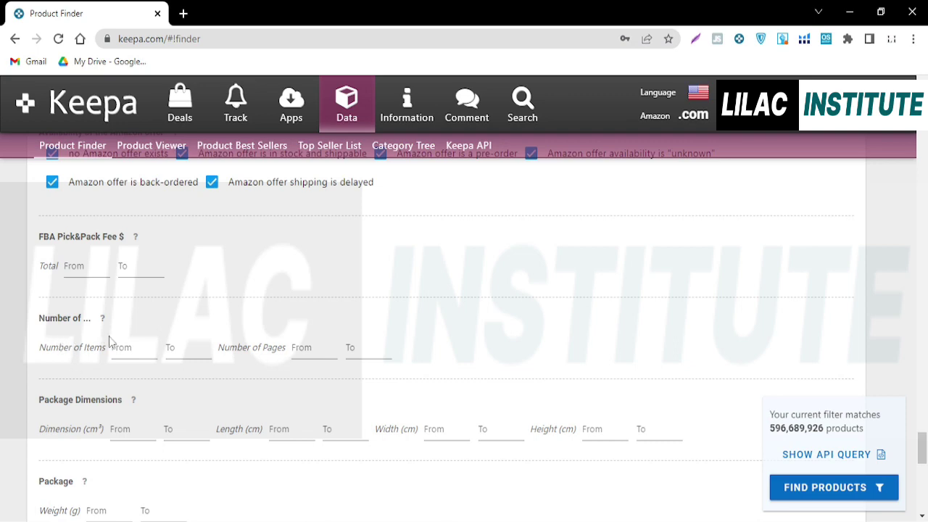
{"action": "scroll", "coordinate": [111, 342], "scroll_direction": "down", "scroll_amount": 1}
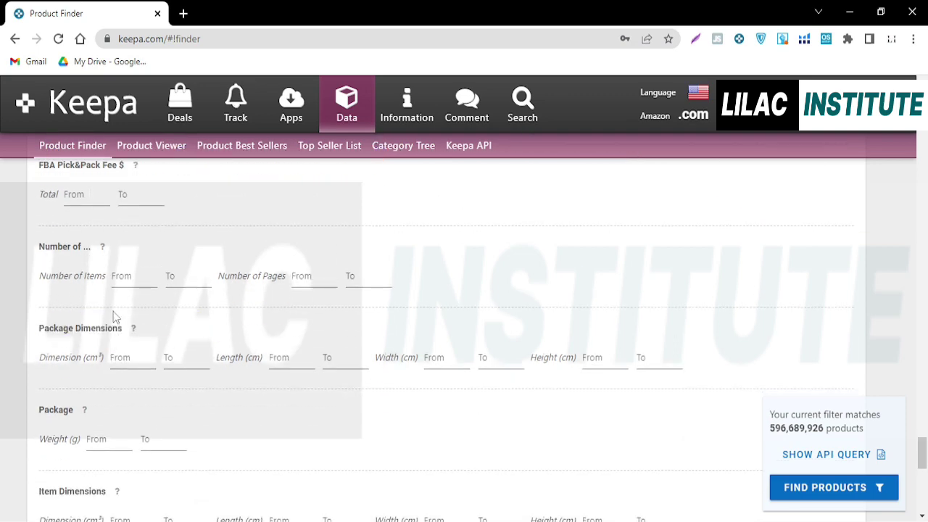
{"action": "scroll", "coordinate": [158, 266], "scroll_direction": "down", "scroll_amount": 1}
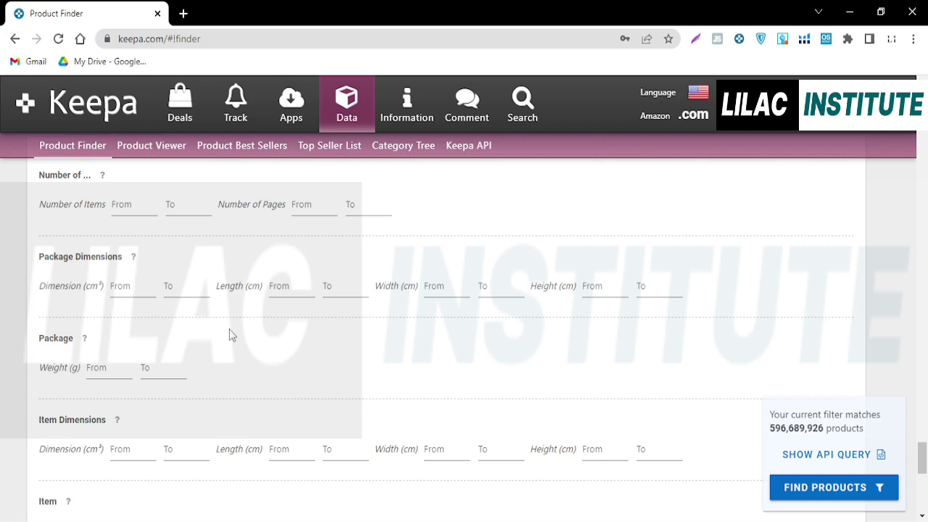
{"action": "scroll", "coordinate": [73, 319], "scroll_direction": "down", "scroll_amount": 1}
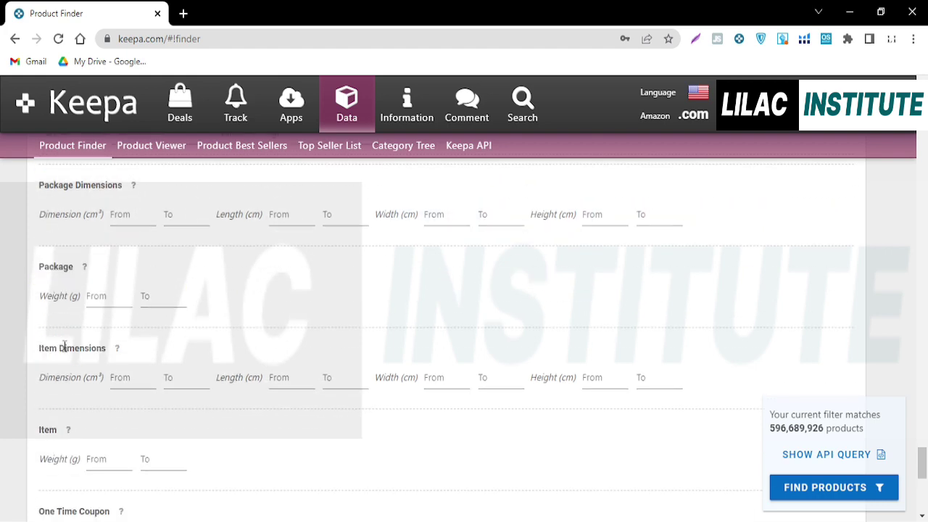
{"action": "scroll", "coordinate": [65, 348], "scroll_direction": "down", "scroll_amount": 1}
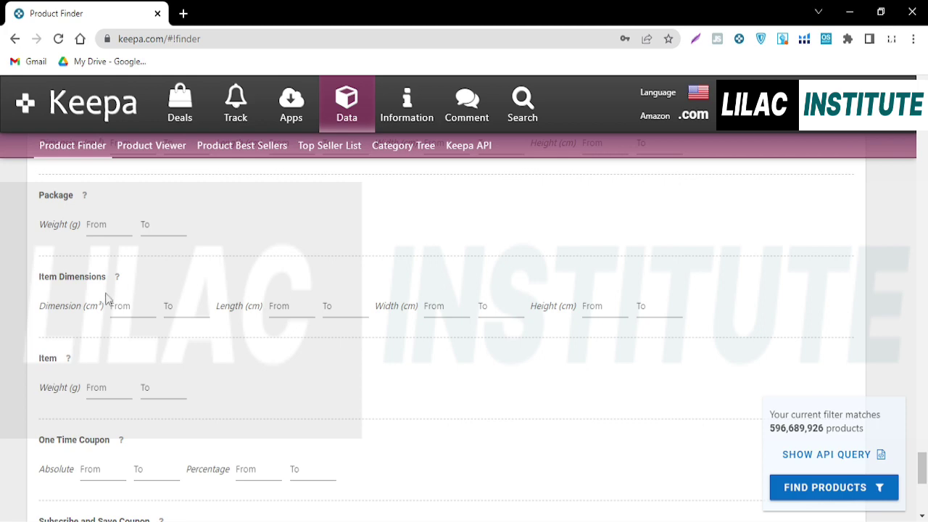
Step: Examine the One Time Coupon and Subscribe and Save Coupon filters, the additional switches from MAP restriction to Subscribe and Save, and the additional settings
{"action": "scroll", "coordinate": [81, 311], "scroll_direction": "down", "scroll_amount": 3}
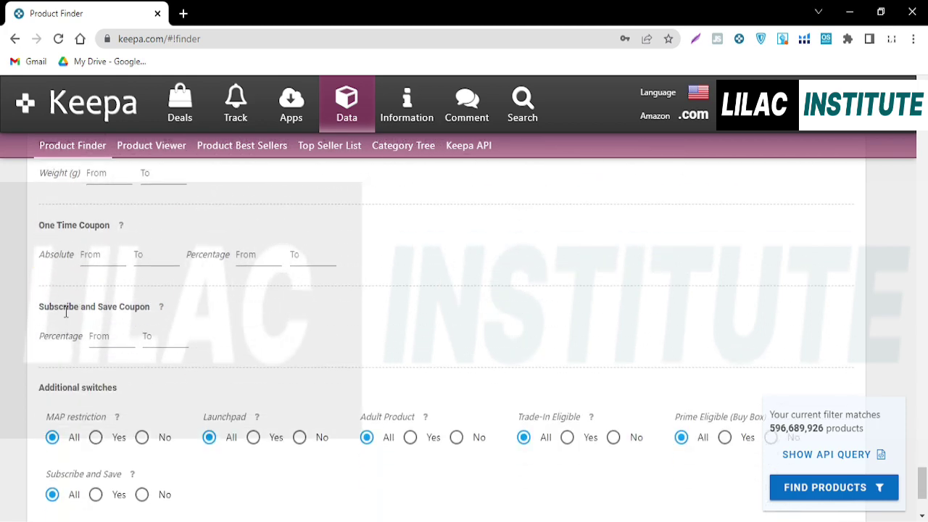
{"action": "scroll", "coordinate": [87, 311], "scroll_direction": "down", "scroll_amount": 2}
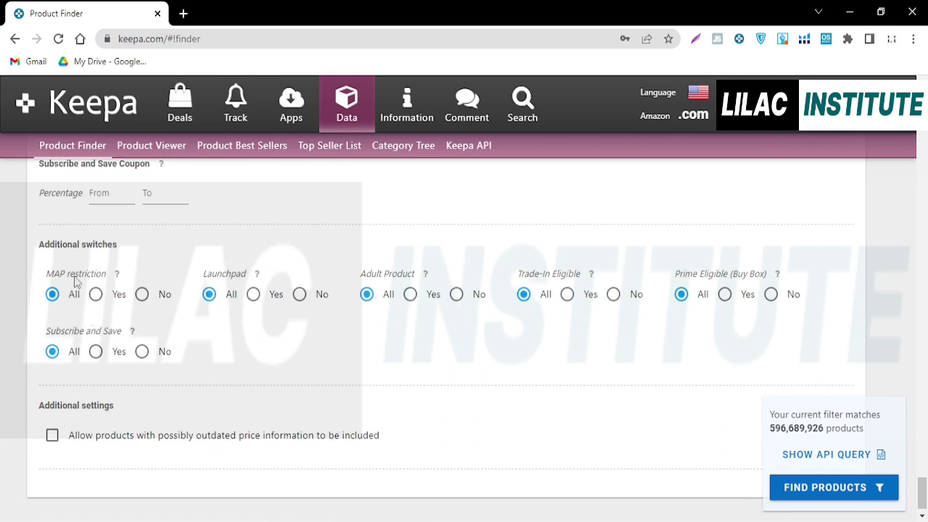
{"action": "scroll", "coordinate": [214, 270], "scroll_direction": "down", "scroll_amount": 1}
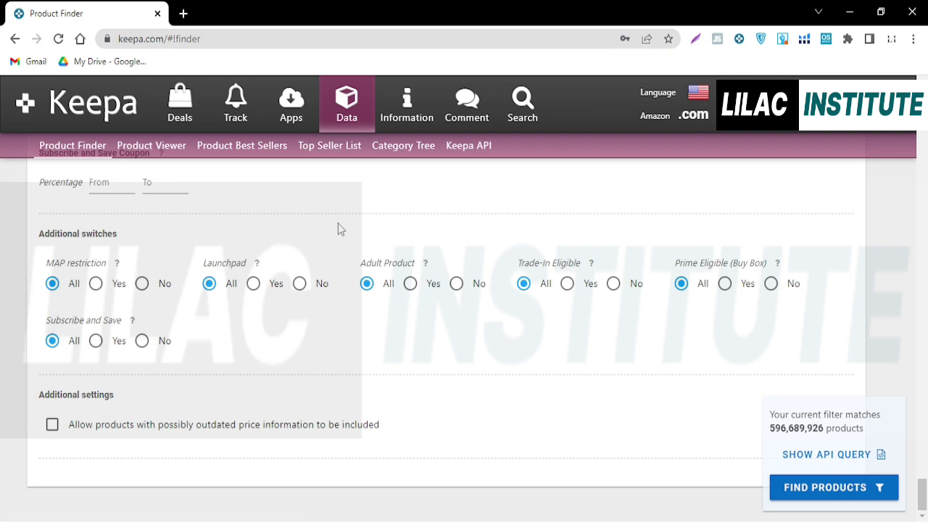
{"action": "scroll", "coordinate": [337, 227], "scroll_direction": "up", "scroll_amount": 7}
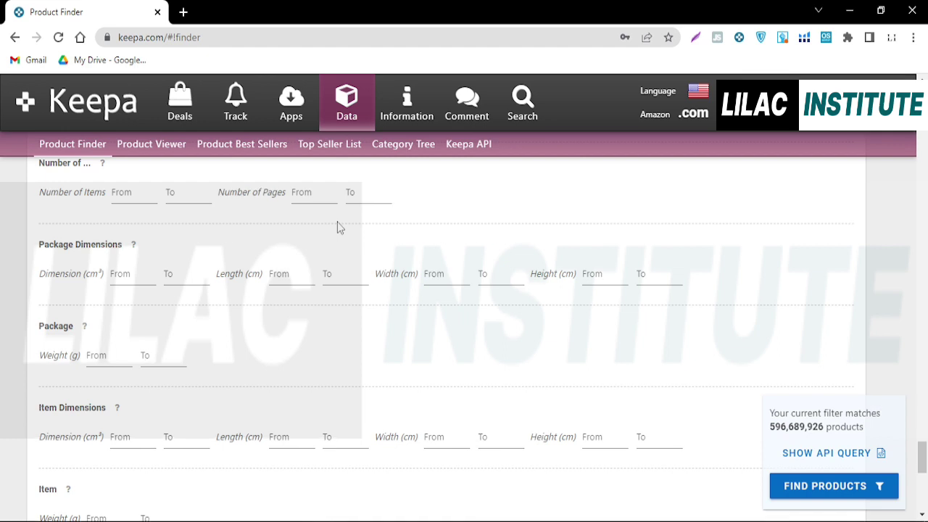
{"action": "left_click", "coordinate": [773, 491]}
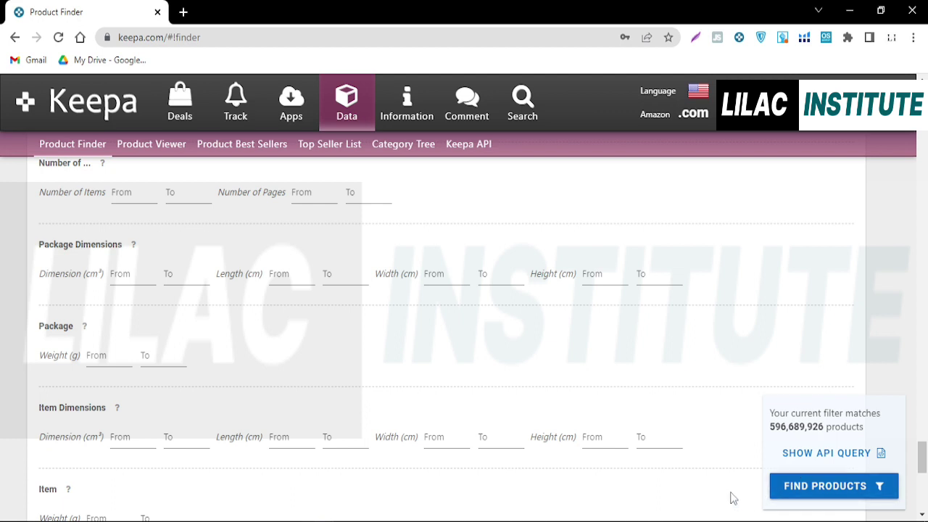